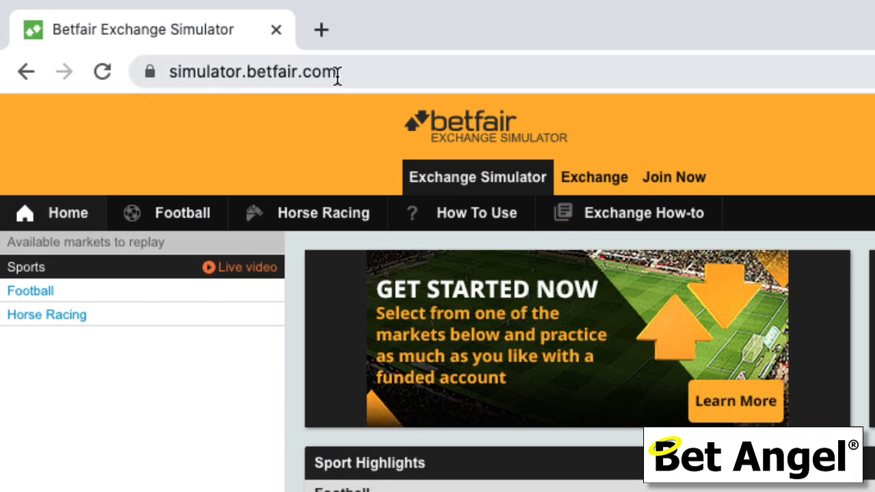
# - Reset the demo account on the Betfair Exchange Simulator and confirm the reset
pyautogui.click(328, 74)
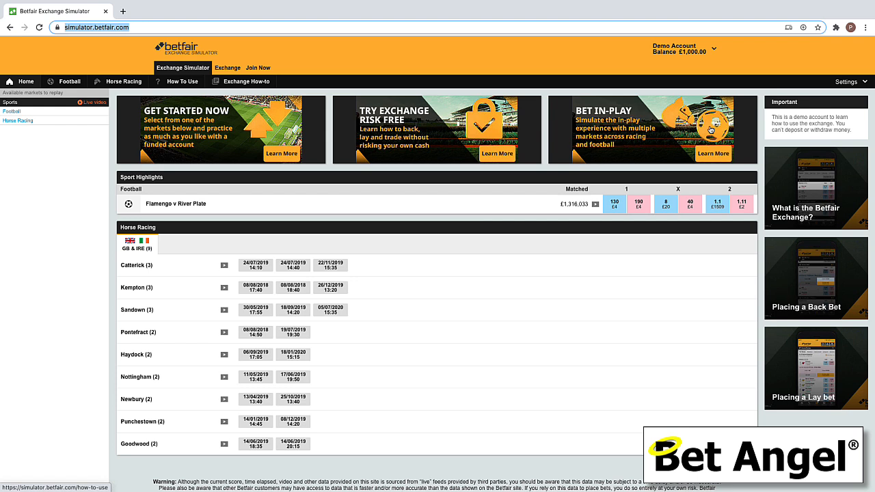
pyautogui.click(709, 60)
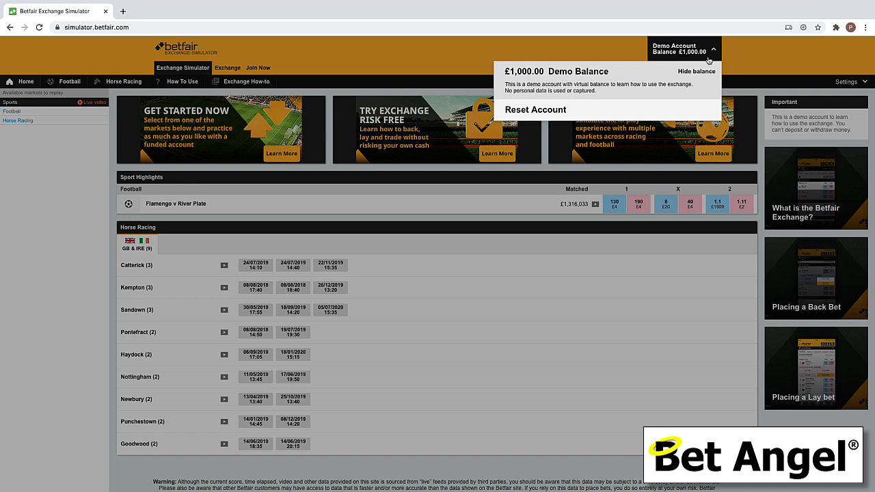
pyautogui.click(531, 111)
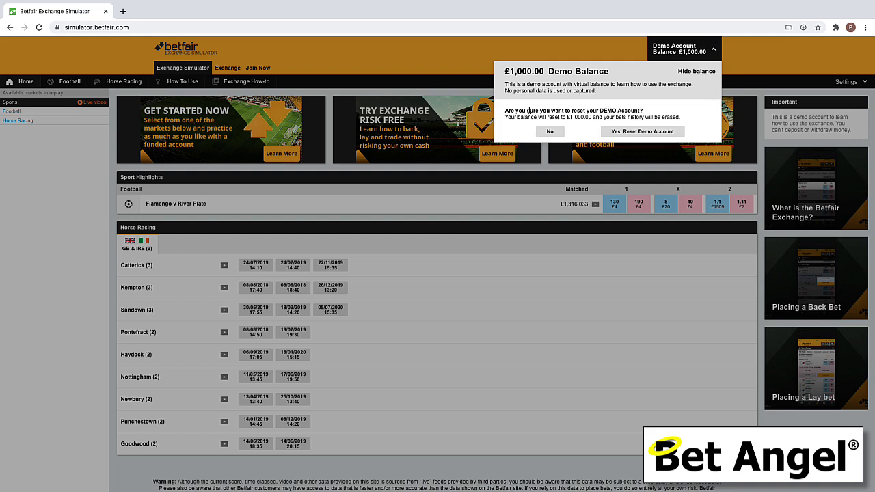
pyautogui.click(627, 134)
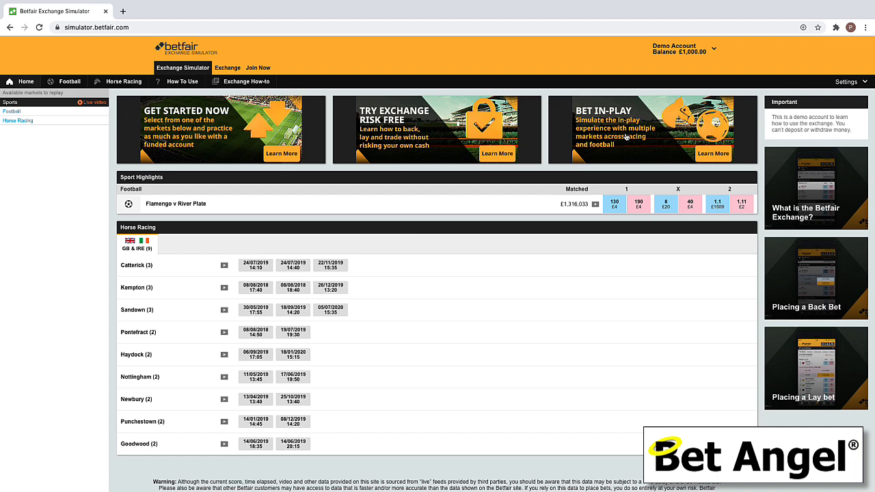
# - Turn on highlighting when odds change in the interface settings
pyautogui.click(865, 82)
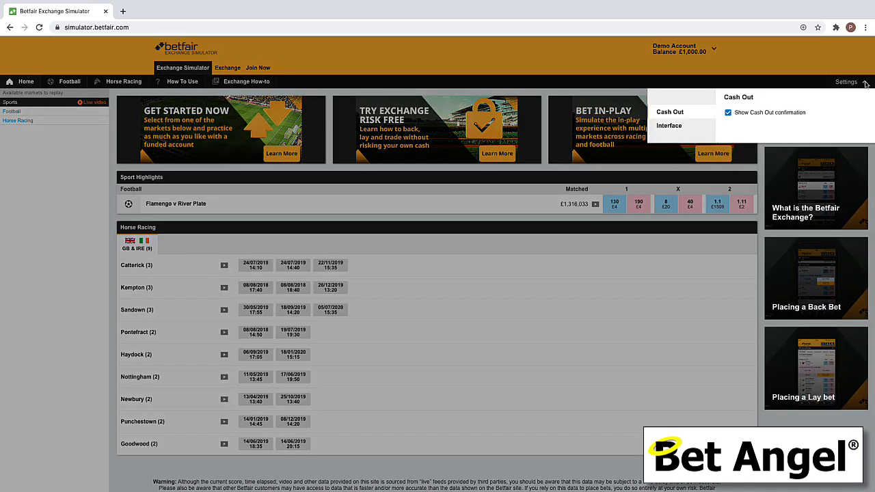
pyautogui.click(677, 127)
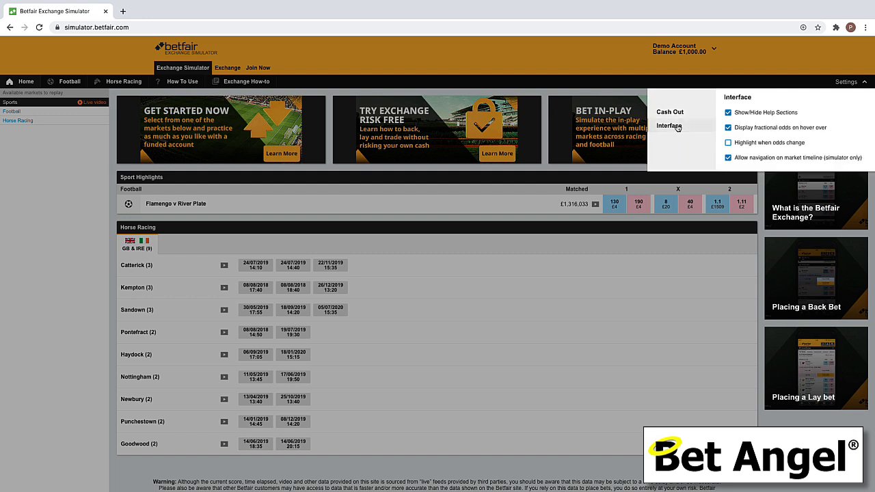
pyautogui.click(772, 147)
pyautogui.click(859, 83)
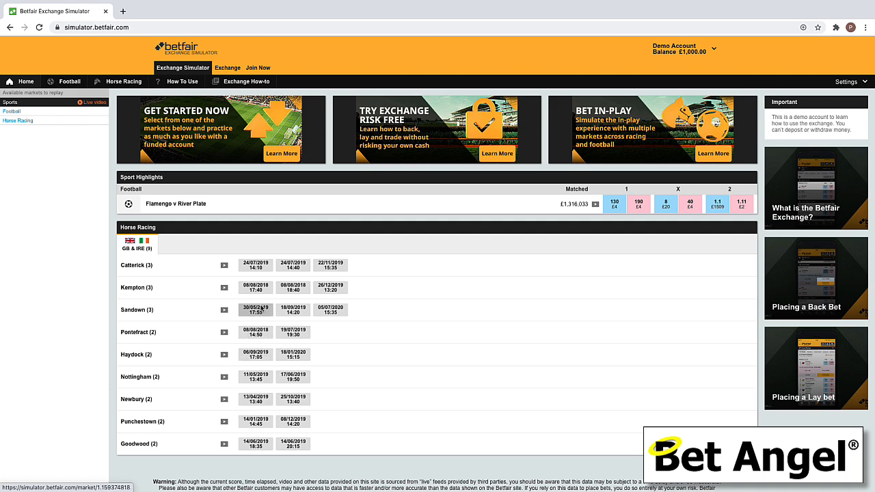
# - Open the Goodwood 14/06/2019 18:35 race and jump its replay to different points of the timeline, ending back at the start
pyautogui.click(256, 444)
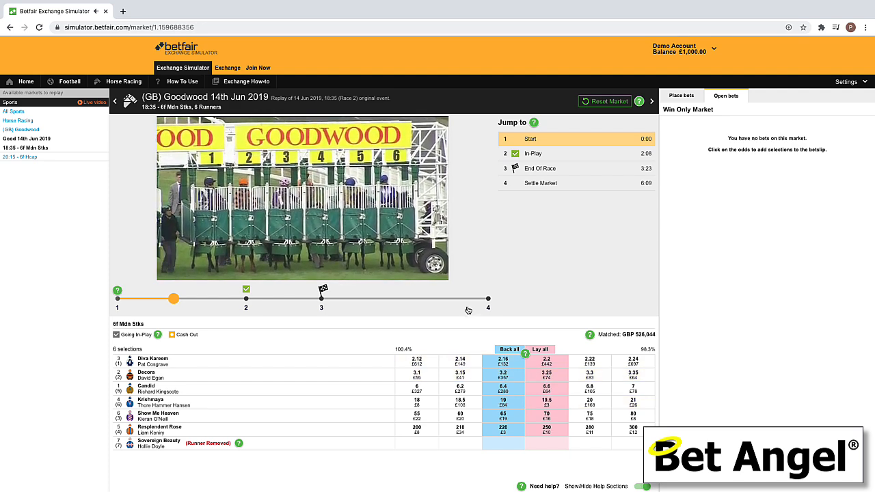
pyautogui.click(433, 299)
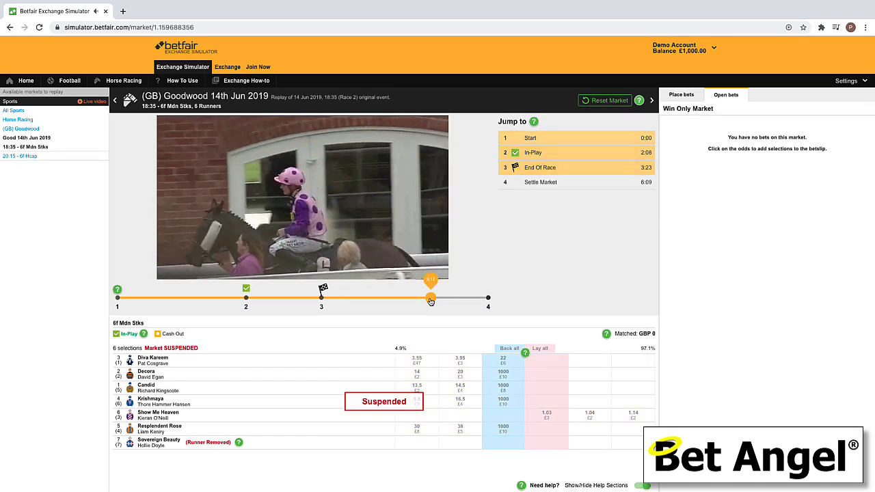
pyautogui.click(286, 299)
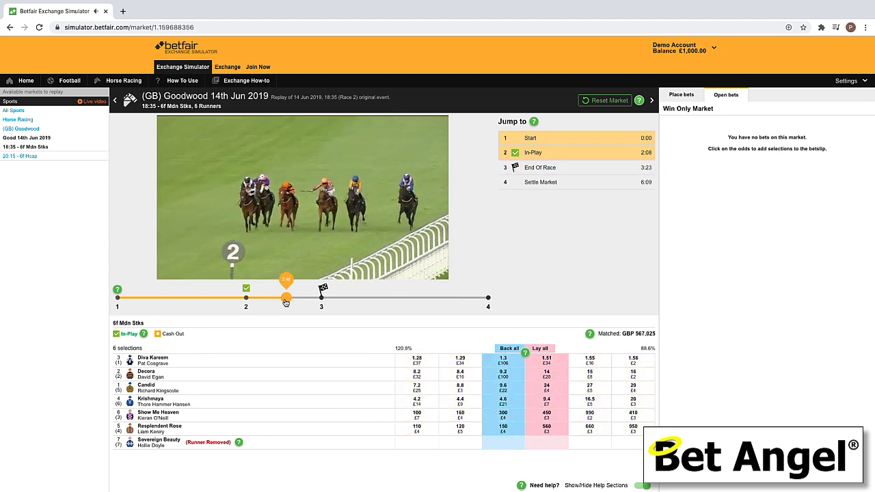
pyautogui.click(177, 302)
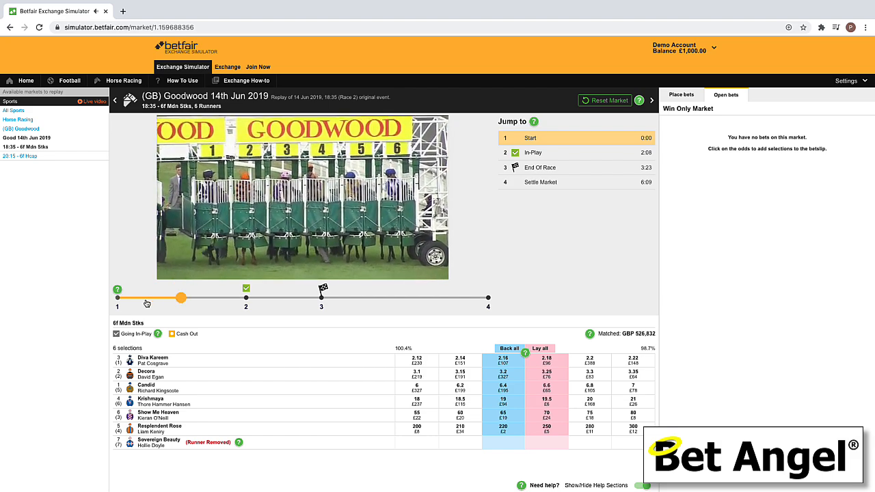
pyautogui.click(119, 300)
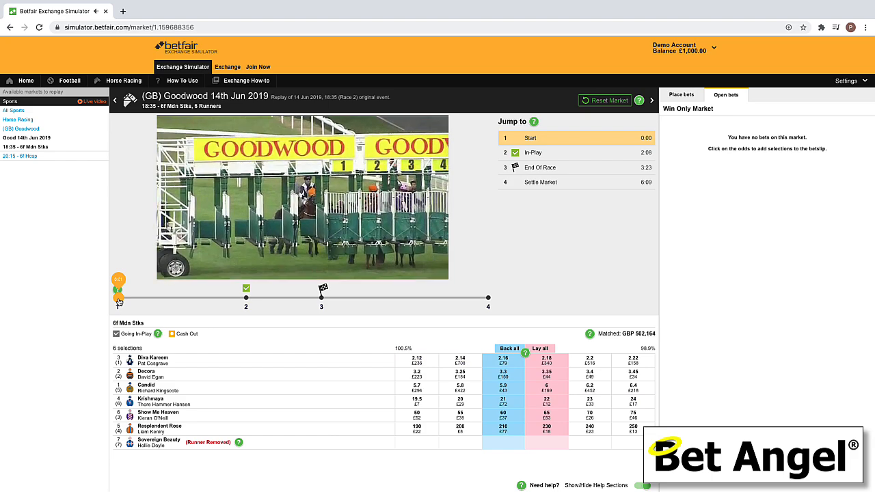
pyautogui.click(504, 388)
pyautogui.write('10')
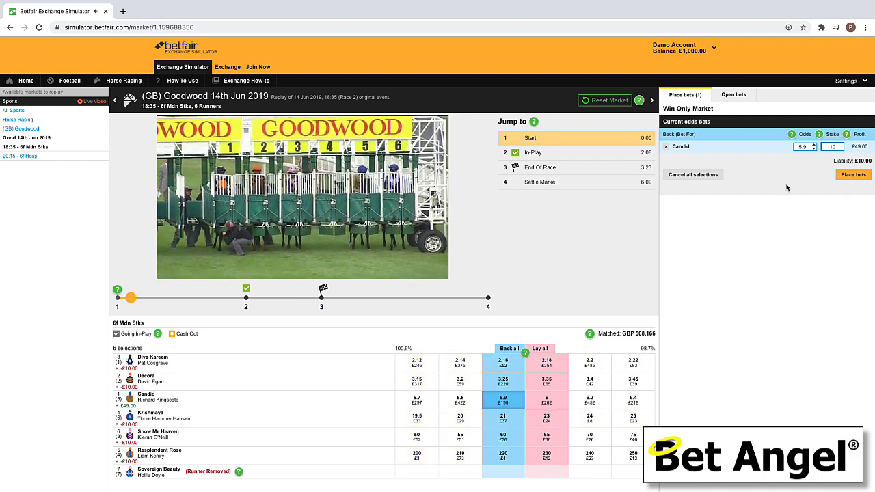
pyautogui.click(666, 146)
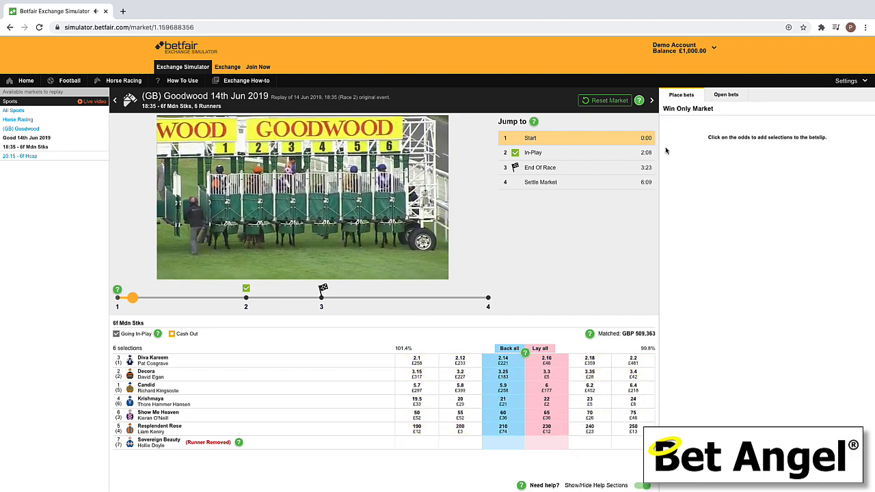
# - Place a back bet on Candid with a stake of £10 at odds of 6.4
pyautogui.click(504, 391)
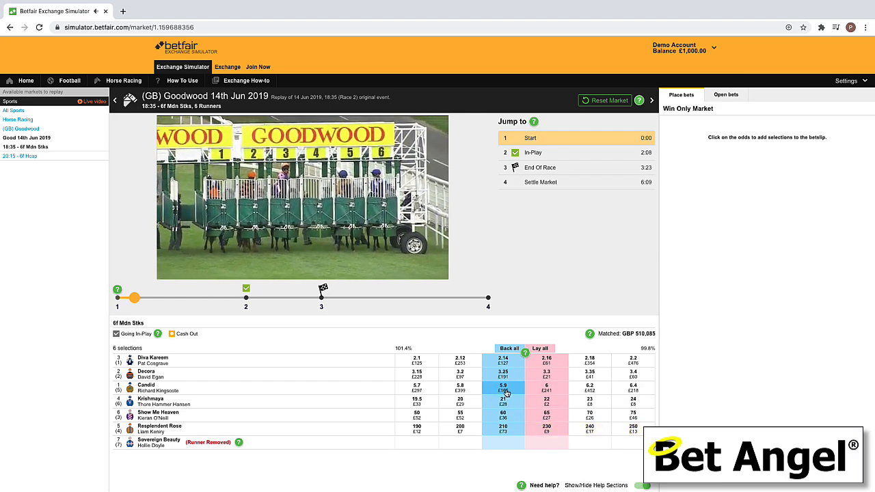
pyautogui.write('10')
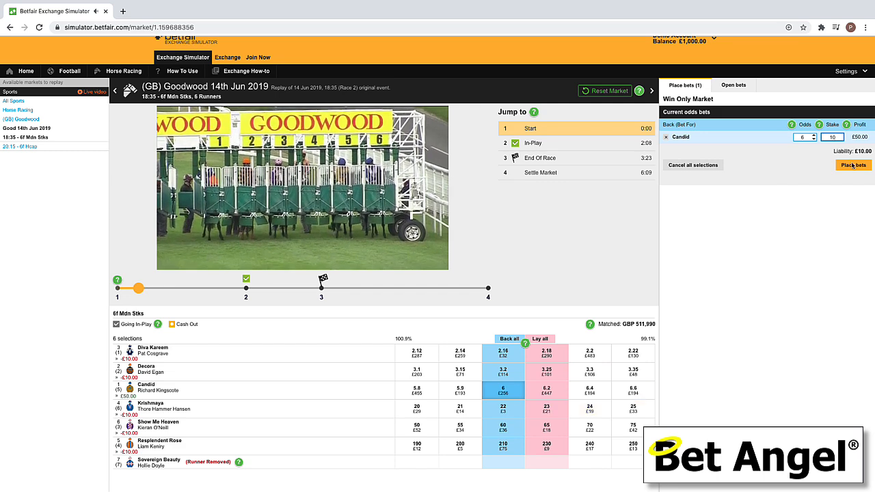
pyautogui.click(814, 135)
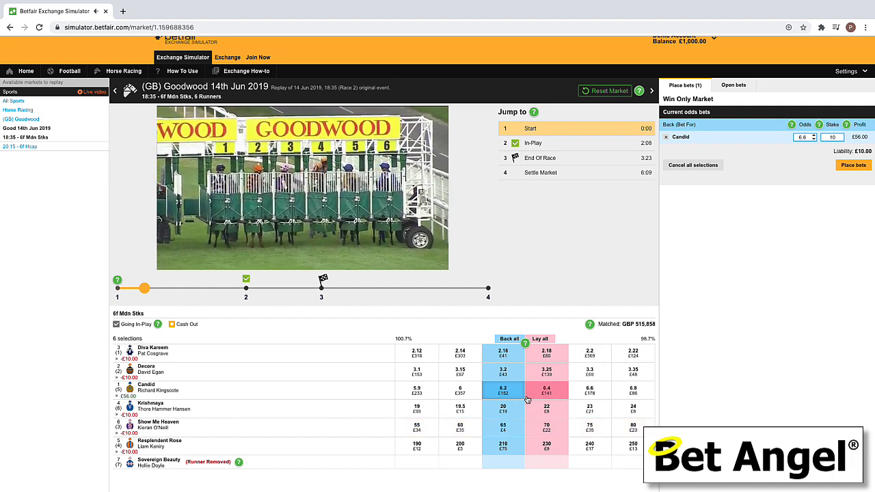
pyautogui.click(815, 140)
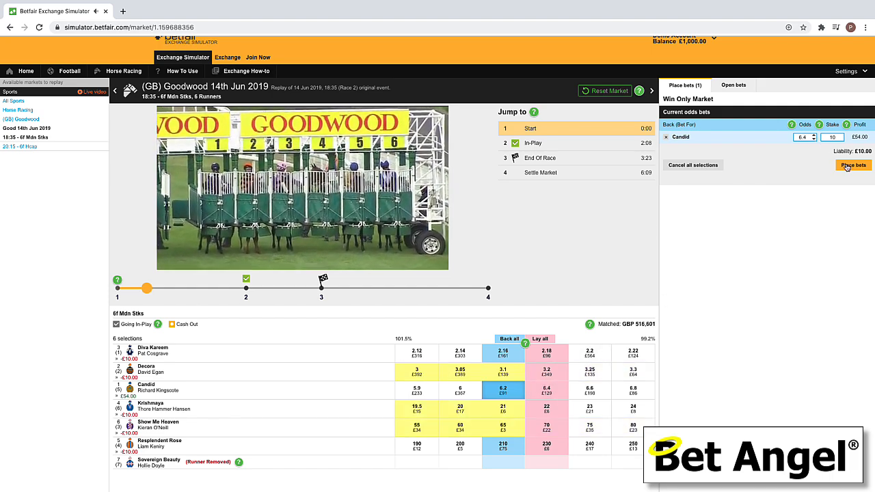
pyautogui.click(848, 165)
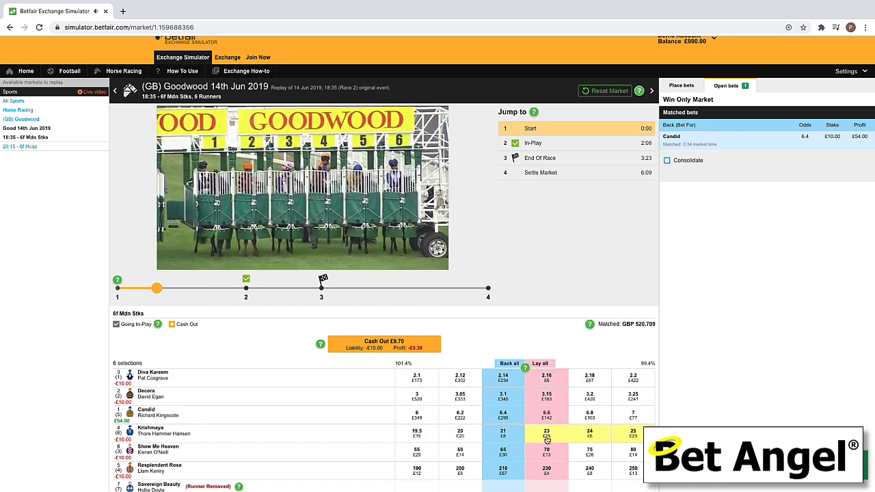
# - Place a lay bet on Candid with a backer's stake of £10 at odds of 6.2
pyautogui.click(546, 413)
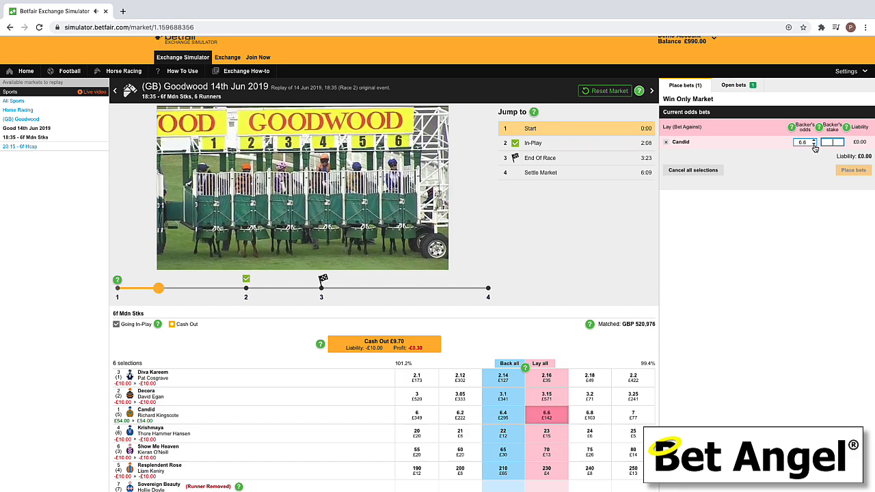
pyautogui.write('10')
pyautogui.press('Return')
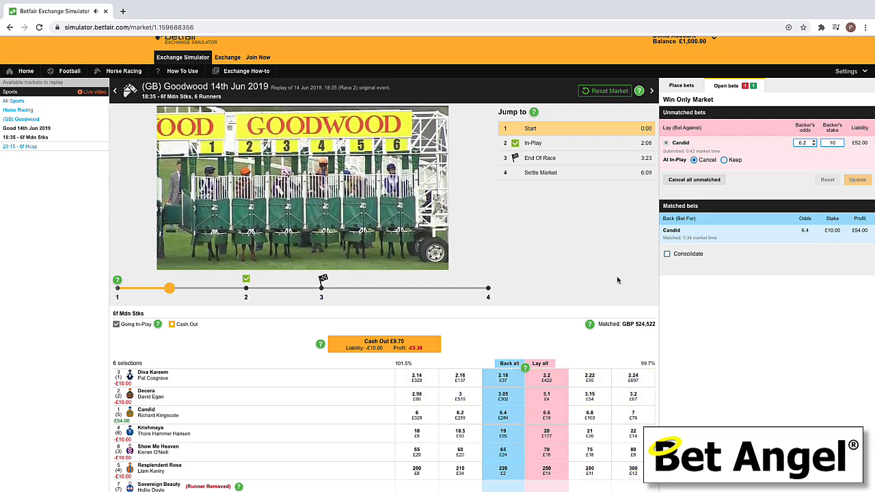
# - Turn off highlighting when odds change in the interface settings
pyautogui.click(845, 73)
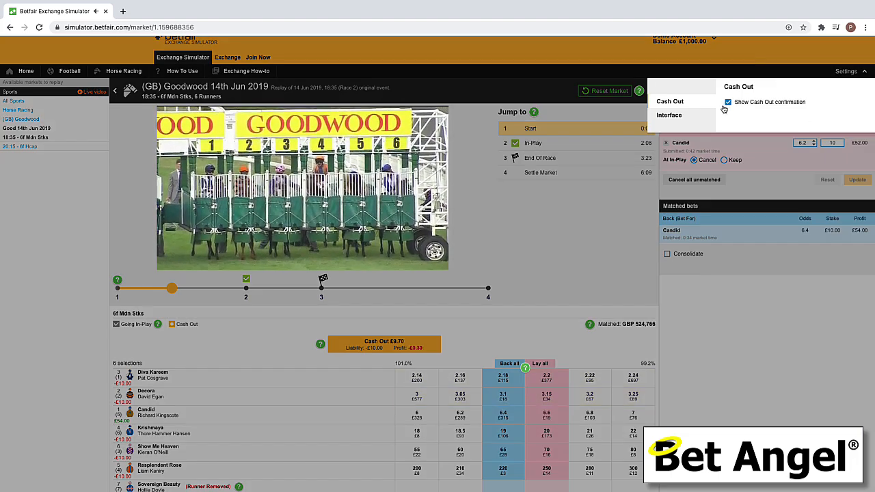
pyautogui.click(670, 115)
pyautogui.click(729, 133)
pyautogui.click(772, 246)
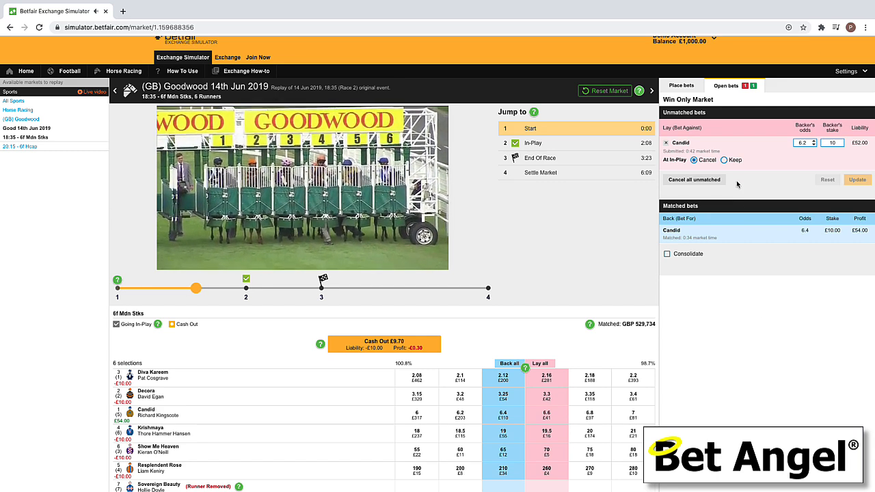
# - Set the unmatched lay bet on Candid to be kept at in-play, and advance the replay to just before the in-play point
pyautogui.click(724, 161)
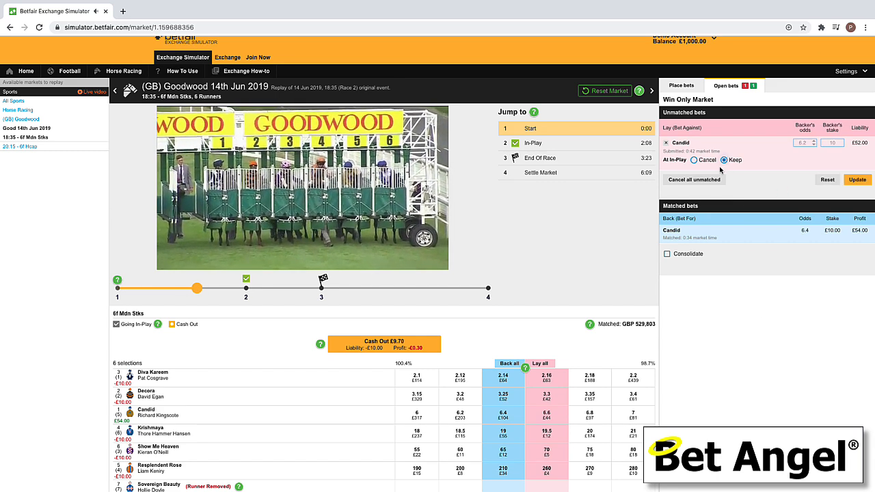
pyautogui.click(857, 181)
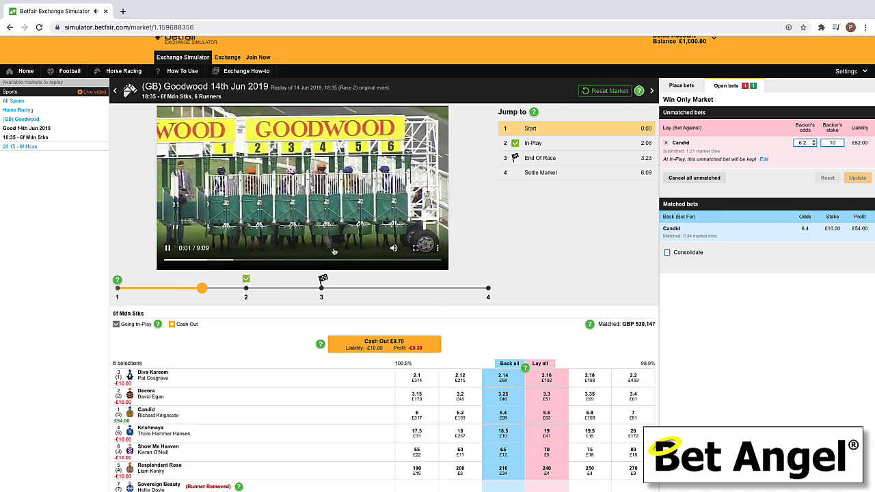
pyautogui.click(238, 290)
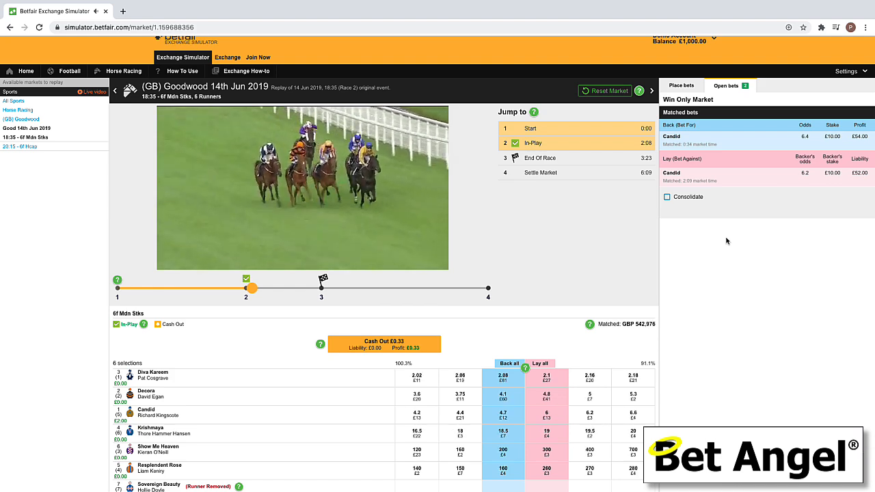
# - Cash out the Goodwood race position and confirm the cash out
pyautogui.moveTo(424, 202)
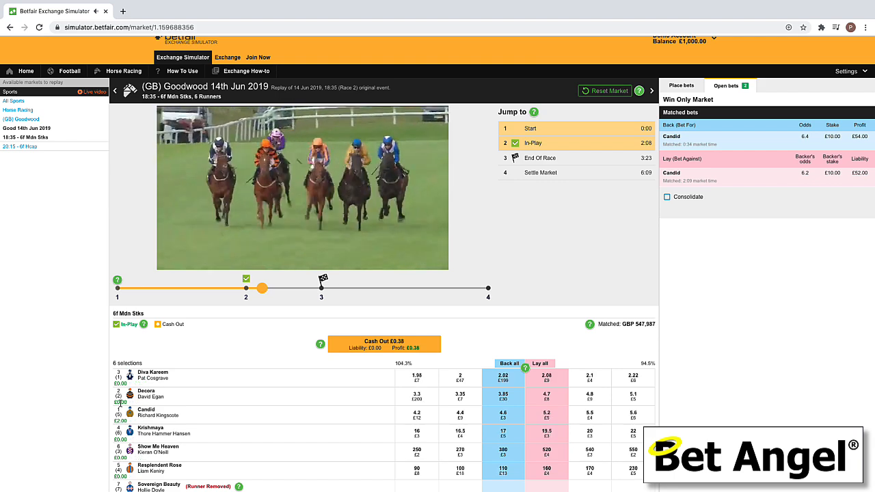
pyautogui.click(380, 349)
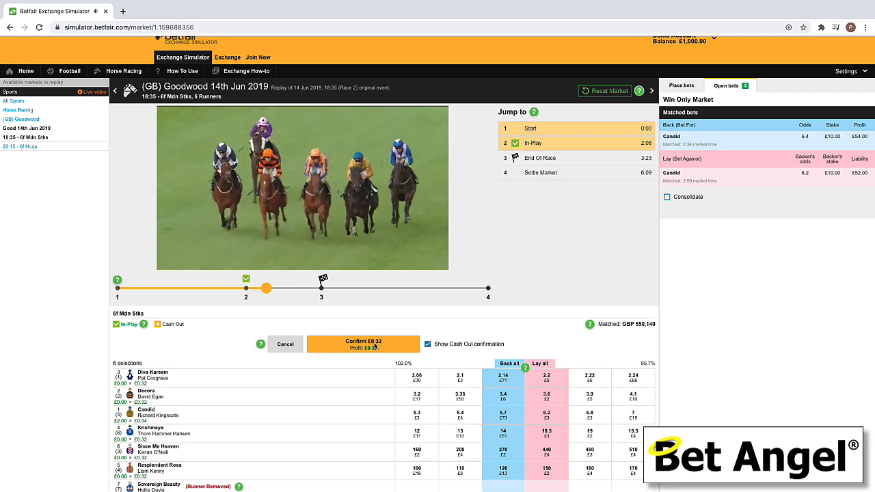
pyautogui.click(375, 347)
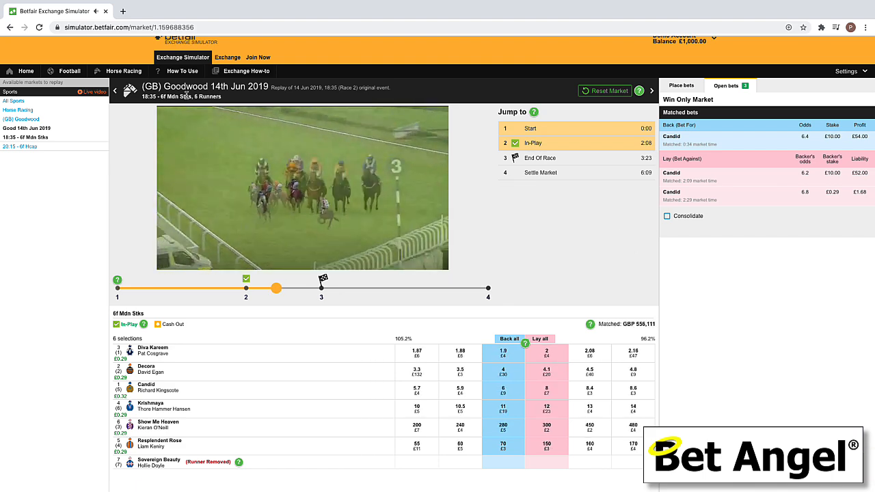
# - Open the Sandown 30/05/2019 17:55 race and place a £1000 back bet on Divine Covey at odds of 2.36
pyautogui.click(123, 72)
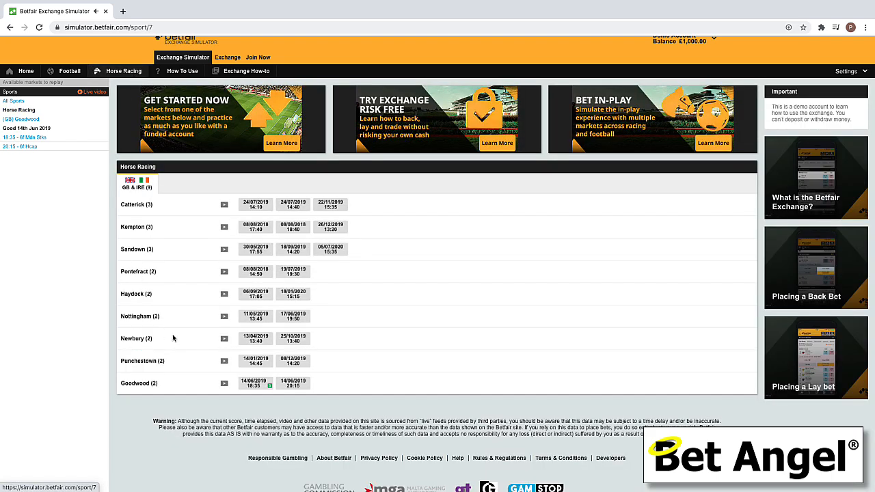
pyautogui.click(255, 249)
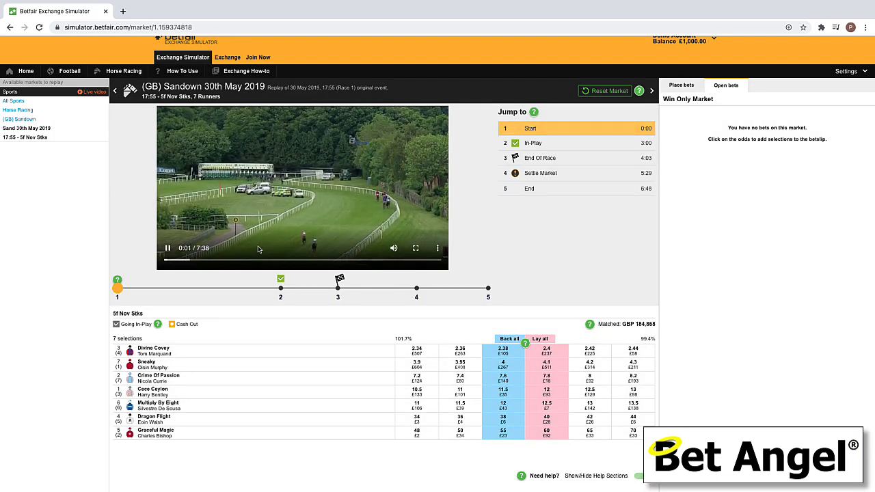
pyautogui.click(503, 351)
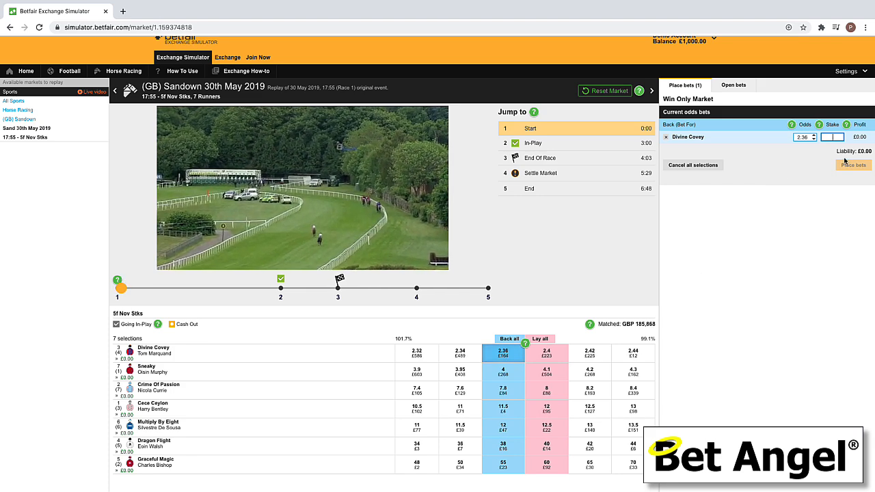
pyautogui.write('1000')
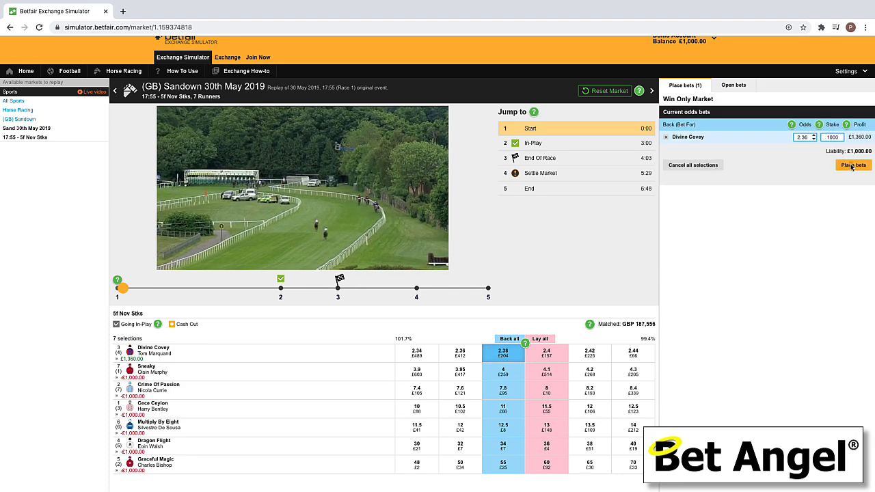
pyautogui.click(852, 165)
pyautogui.scroll(1, 656, 257)
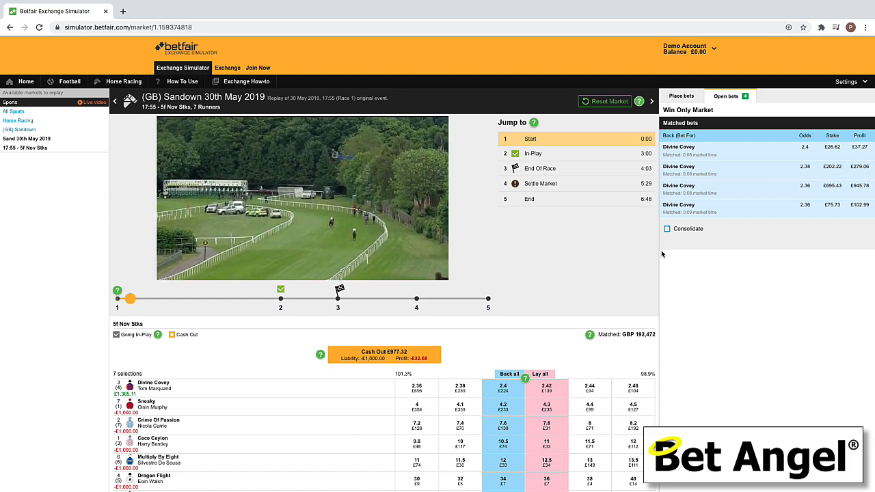
pyautogui.hotkey('ctrl', '-')
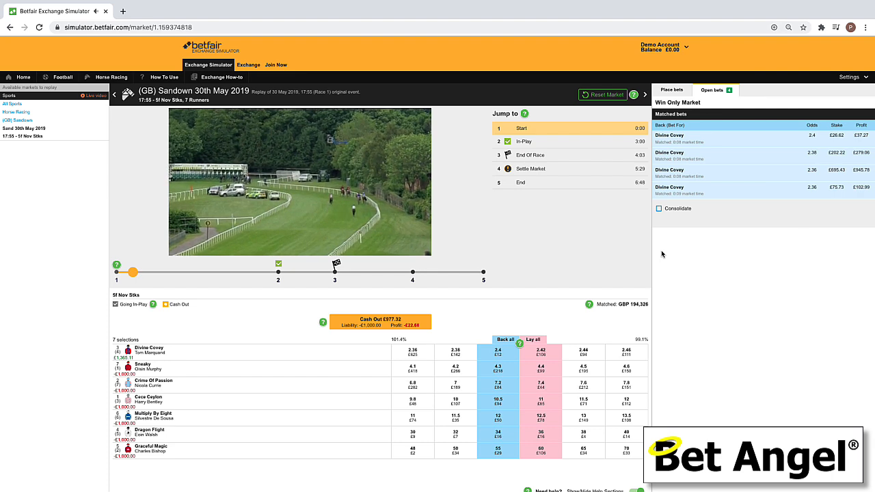
# - Consolidate the matched Divine Covey bets in the Sandown 17:55 open bets and review the market's selections
pyautogui.hotkey('ctrl', '+')
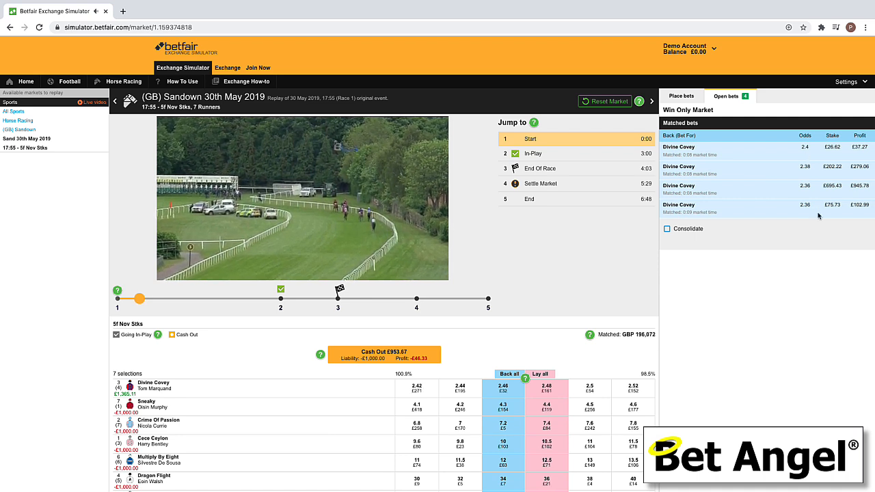
pyautogui.click(667, 230)
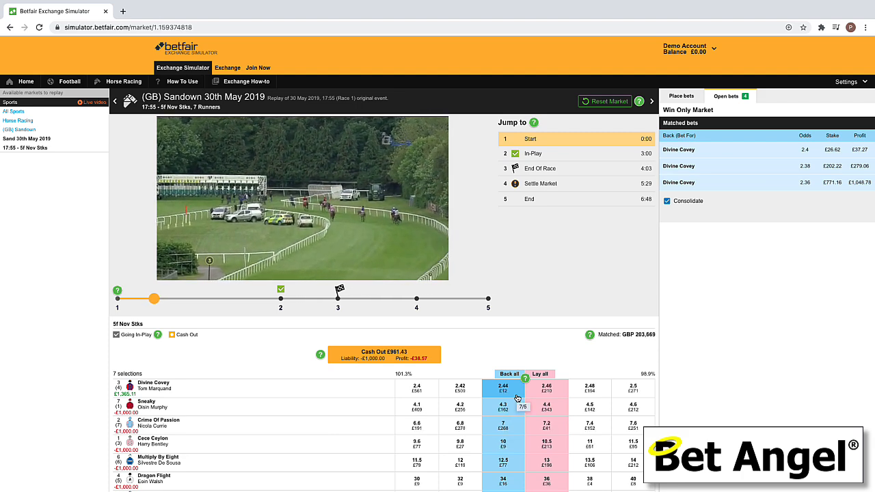
pyautogui.scroll(-1, 518, 398)
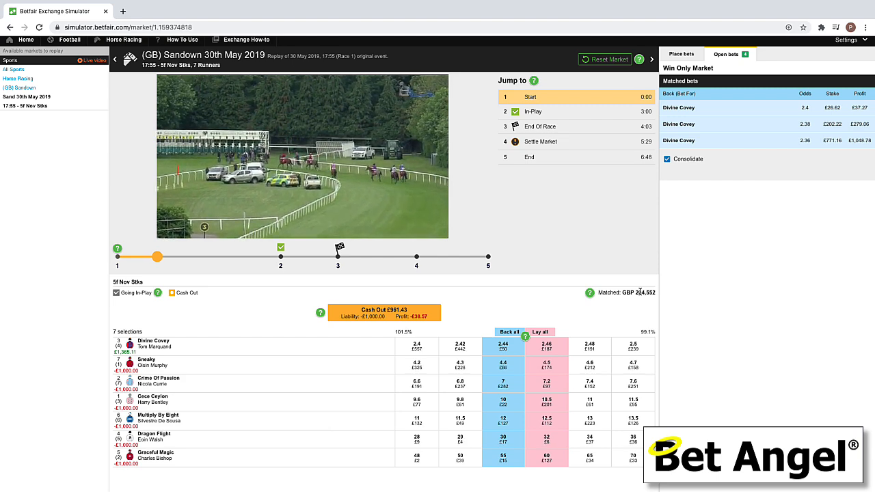
pyautogui.scroll(1, 141, 59)
# - Look at the replays of the three Catterick races and the Kempton 08/08/2018 17:40 race, and return to the Sandown 30/05/2019 17:55 race
pyautogui.click(124, 49)
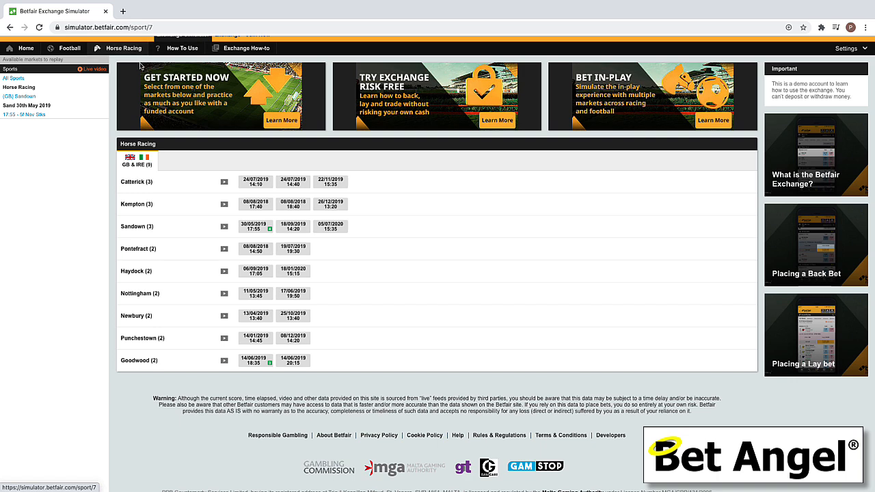
pyautogui.click(257, 182)
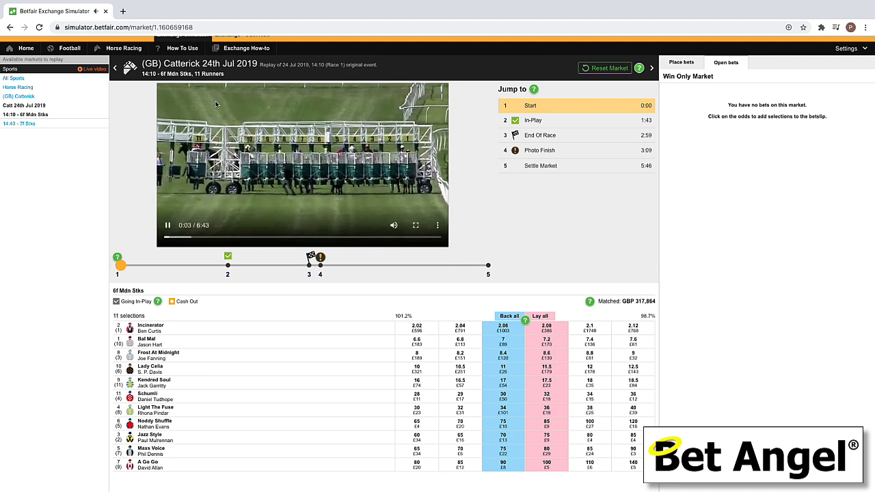
pyautogui.click(136, 52)
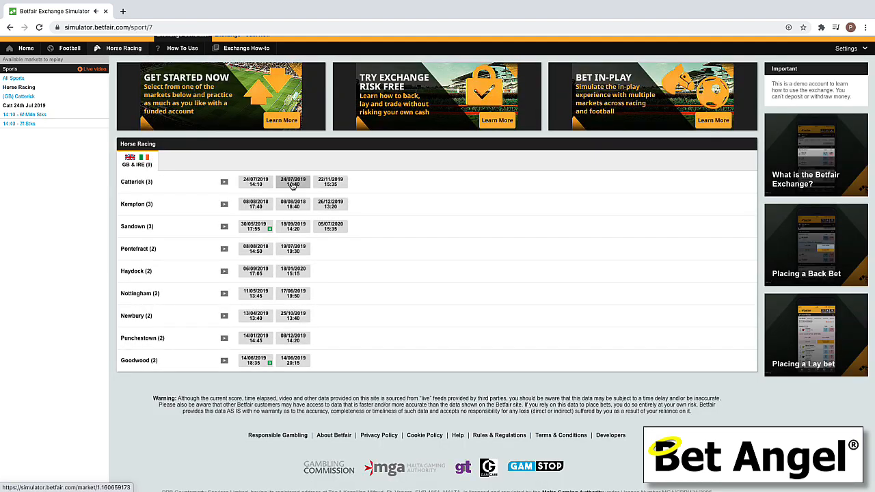
pyautogui.click(293, 182)
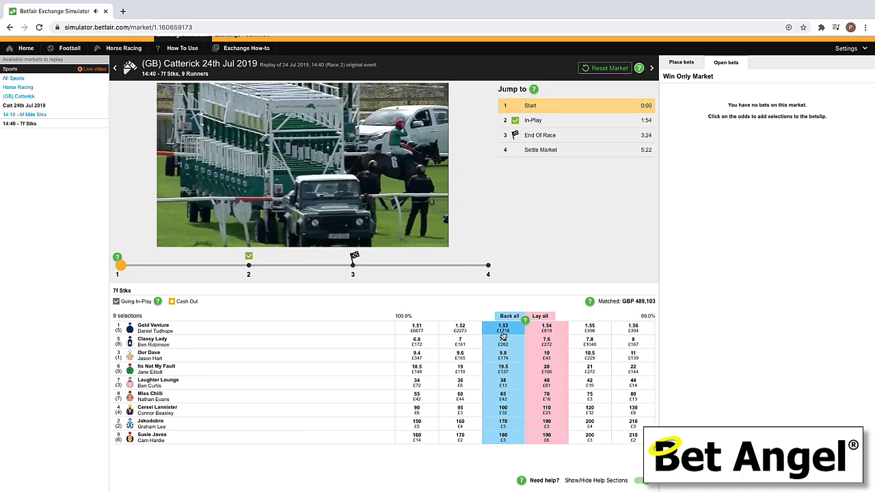
pyautogui.click(123, 48)
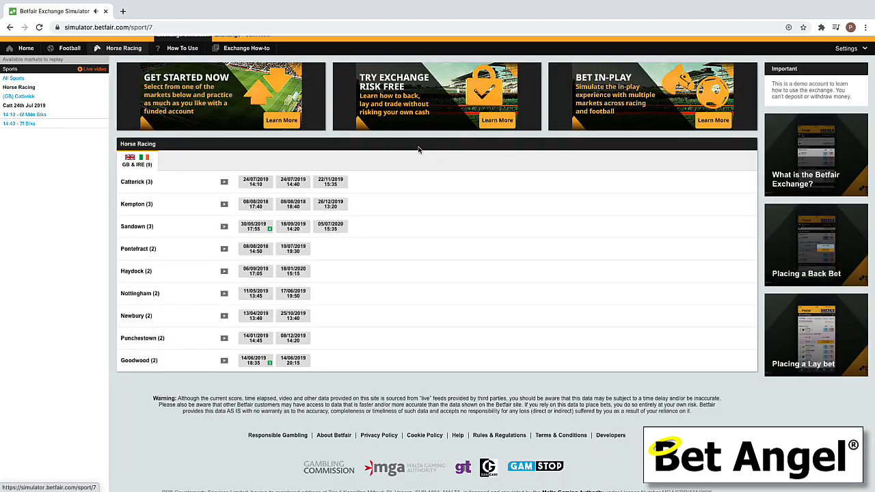
pyautogui.click(332, 182)
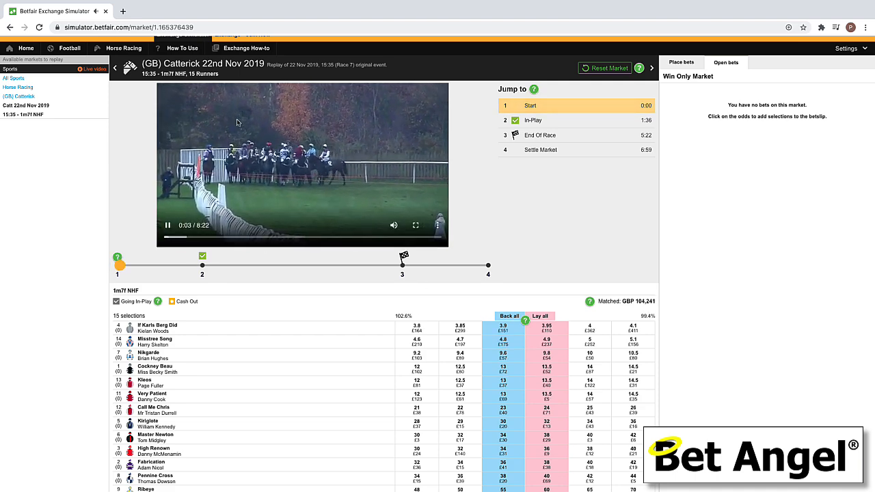
pyautogui.click(137, 52)
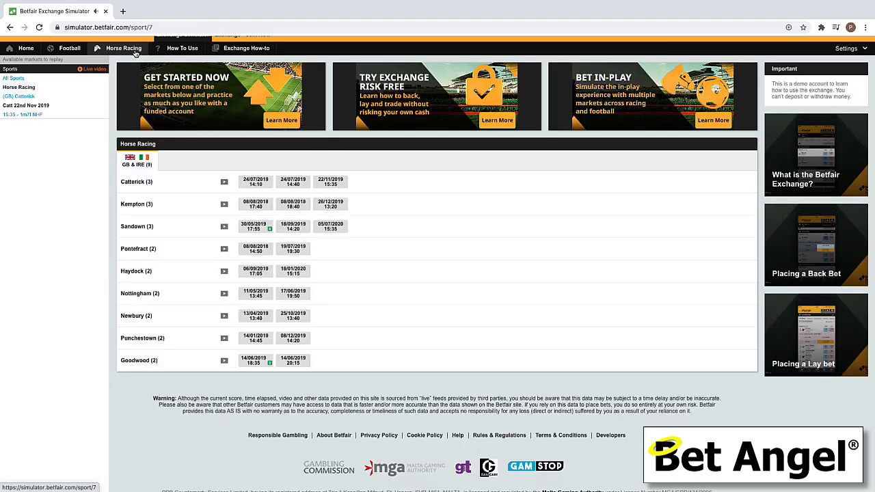
pyautogui.click(257, 208)
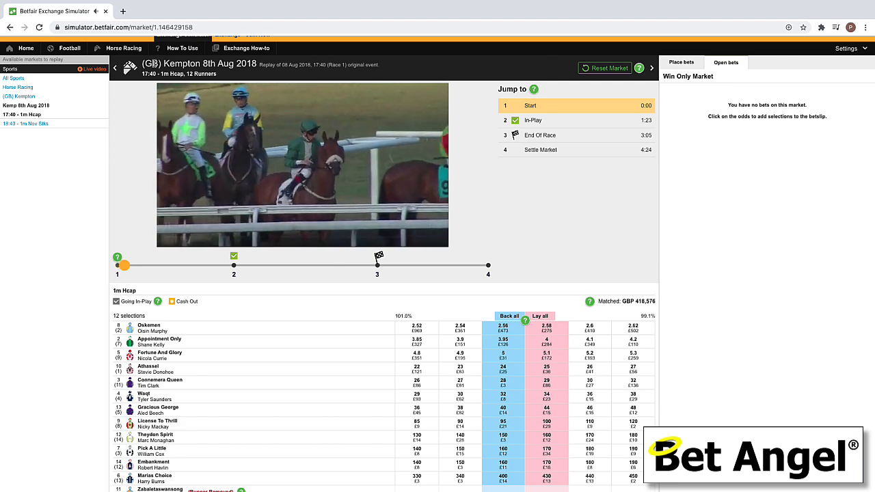
pyautogui.click(134, 54)
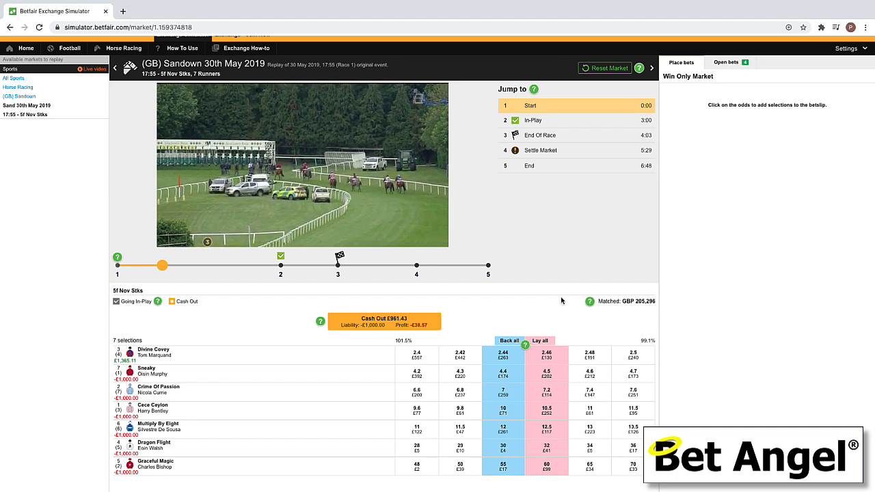
# - Lay £1000 on Divine Covey at odds of 2.02 shortly before in-play, and cash out the remaining position with confirmation
pyautogui.click(257, 267)
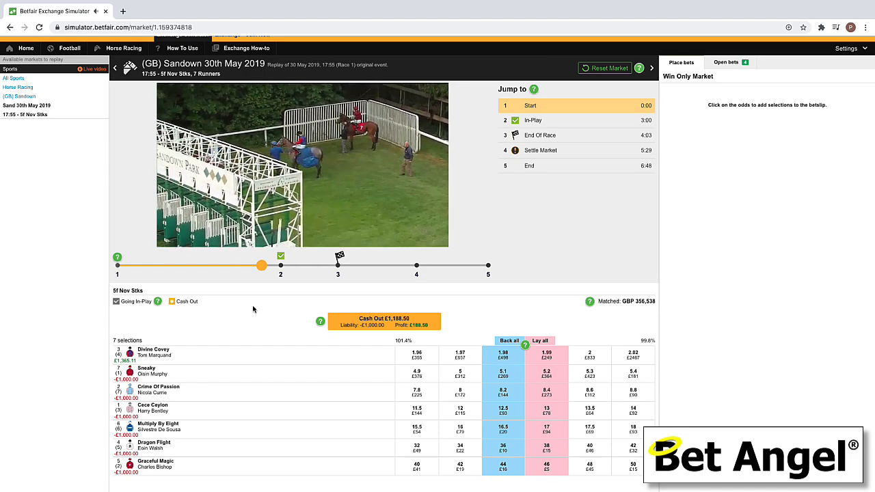
pyautogui.click(549, 356)
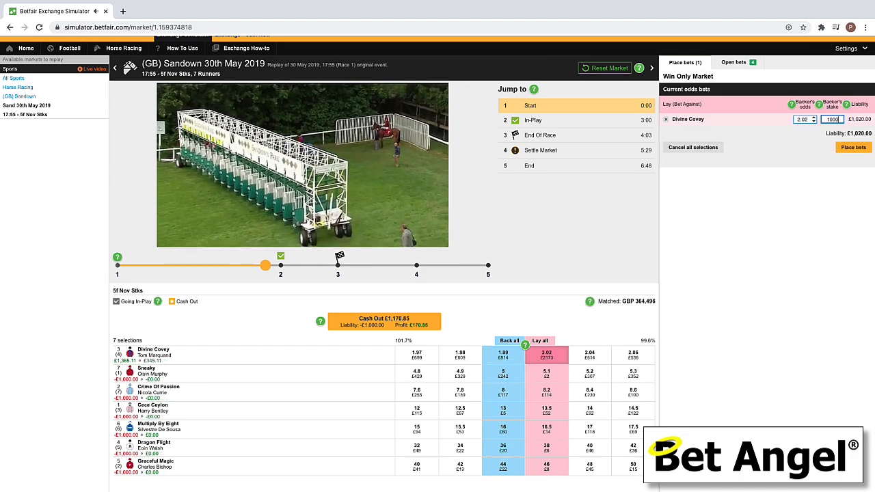
pyautogui.click(848, 147)
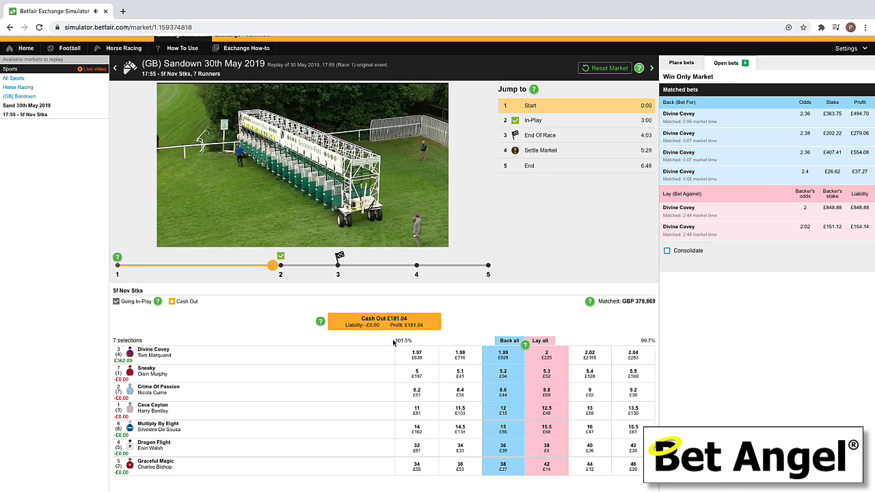
pyautogui.click(416, 329)
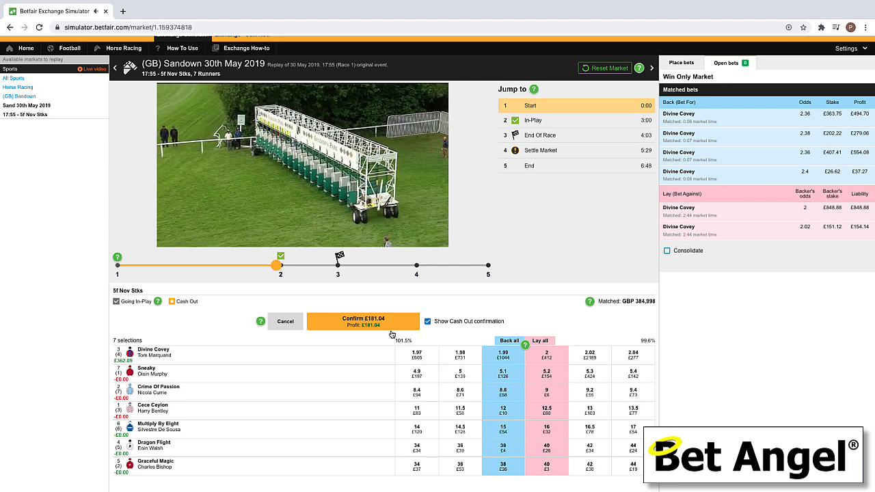
pyautogui.click(391, 325)
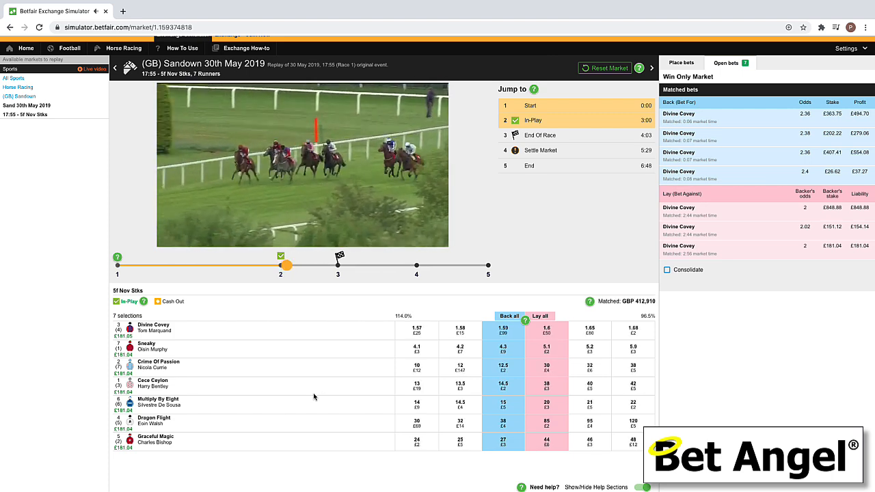
# - Rewind the Sandown replay to shortly after its start to discard the cash out and lay bets on Divine Covey
pyautogui.click(277, 267)
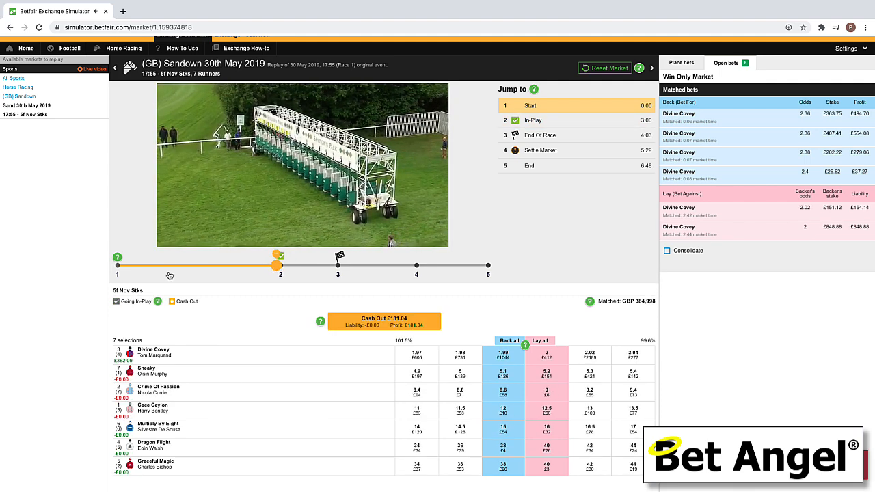
pyautogui.click(125, 267)
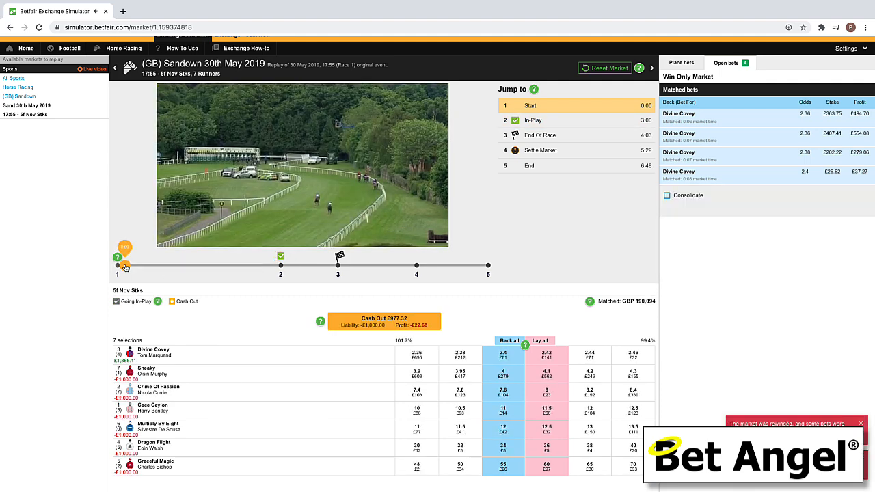
# - Advance the Sandown replay to just before the in-play point, cash out the Divine Covey back position and confirm it
pyautogui.click(276, 267)
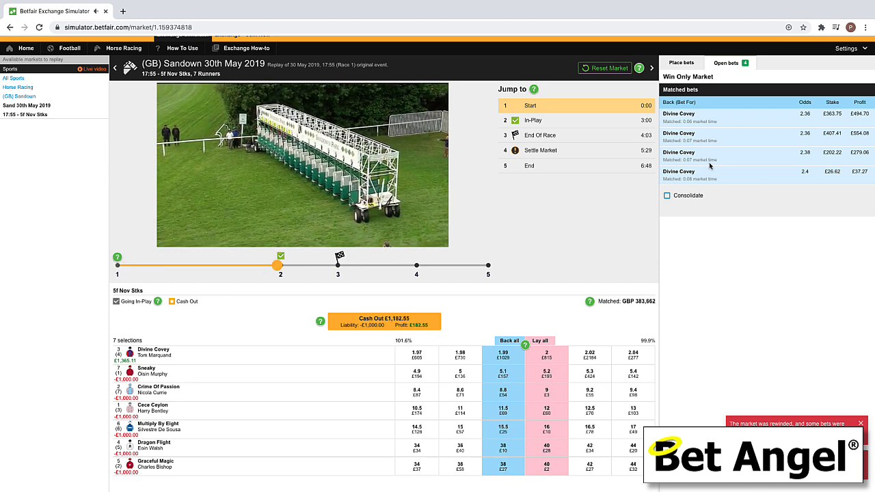
pyautogui.click(271, 267)
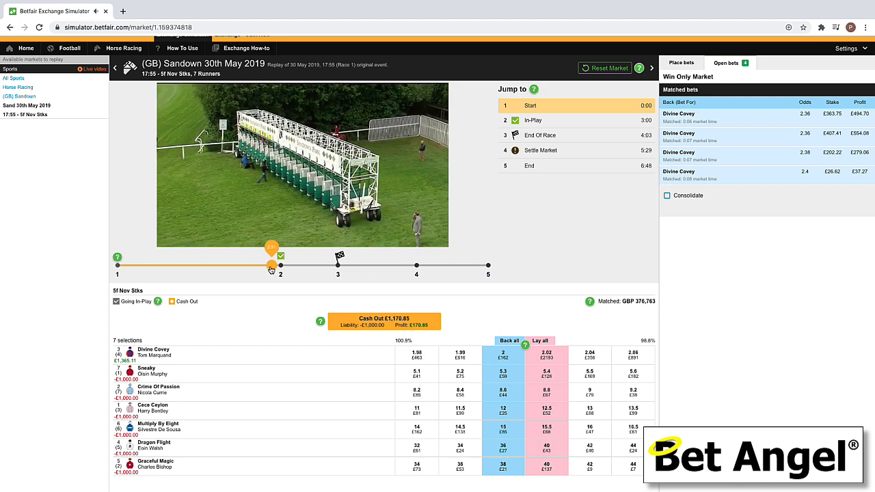
pyautogui.moveTo(271, 269)
pyautogui.mouseDown()
pyautogui.moveTo(132, 268)
pyautogui.moveTo(264, 268)
pyautogui.mouseUp()
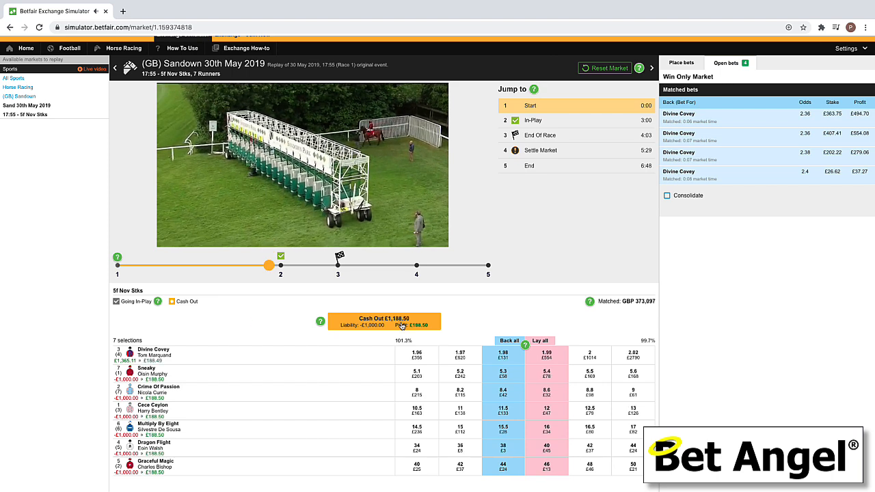
pyautogui.click(403, 327)
pyautogui.click(402, 326)
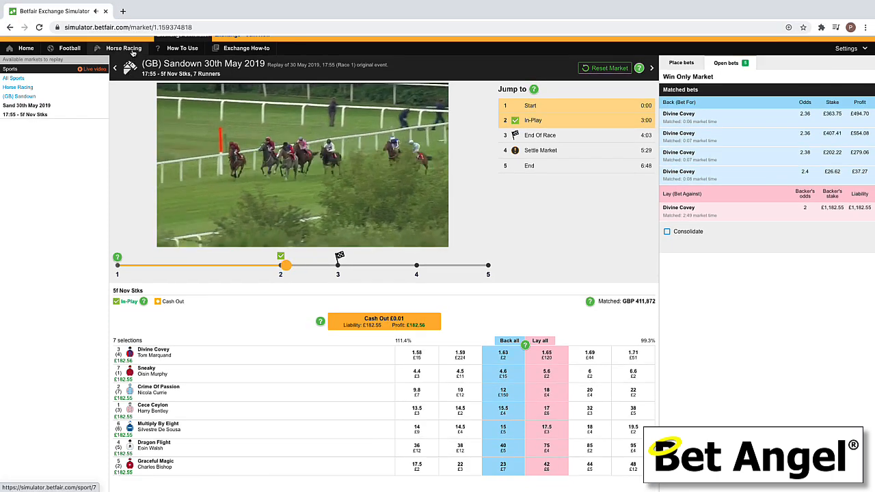
# - Open the Haydock 06/09/2019 17:05 race from the horse racing markets and look over its replay
pyautogui.click(132, 71)
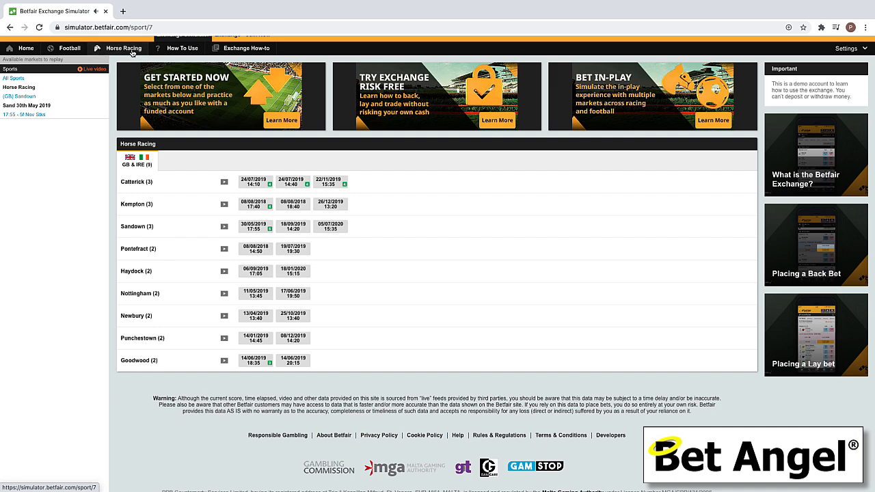
pyautogui.click(256, 272)
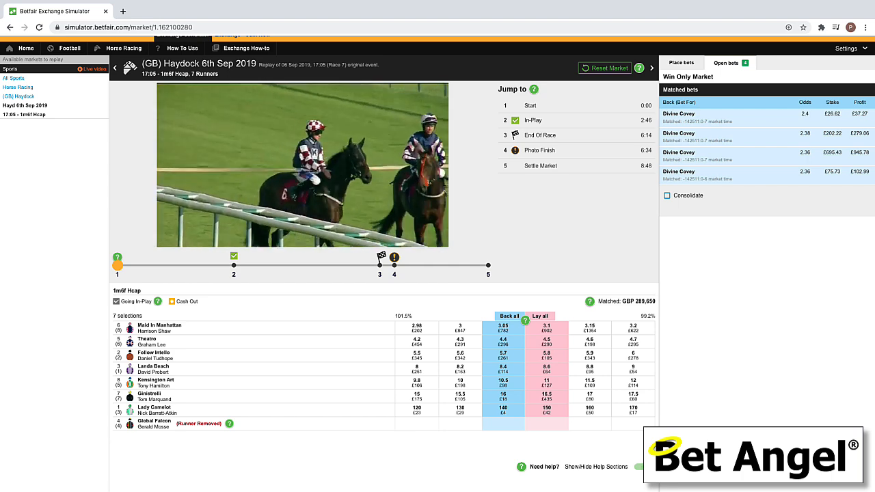
pyautogui.scroll(1, 219, 275)
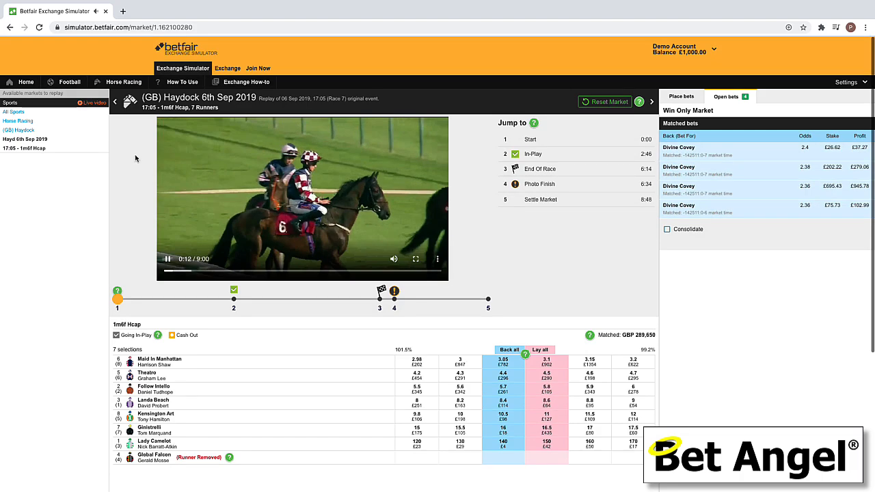
# - Open the Flamengo v River Plate football replay and examine its Match Odds market and event timeline
pyautogui.click(71, 82)
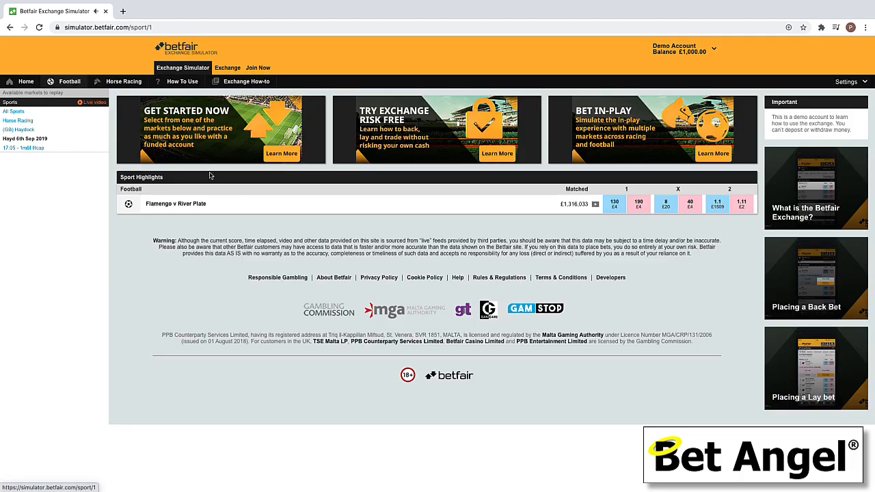
pyautogui.click(233, 203)
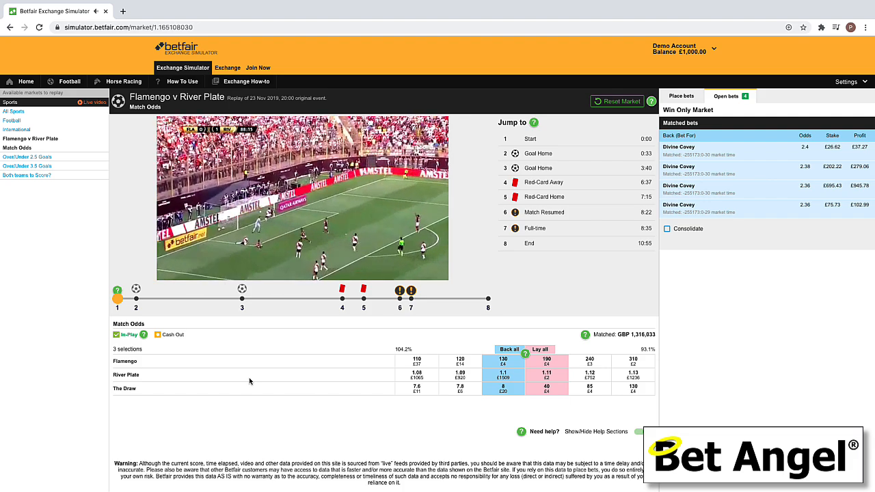
pyautogui.moveTo(286, 198)
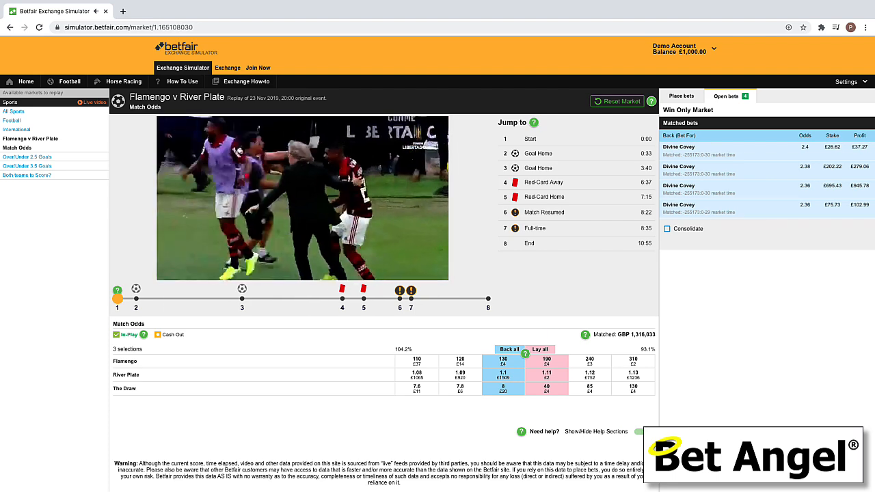
pyautogui.moveTo(292, 237)
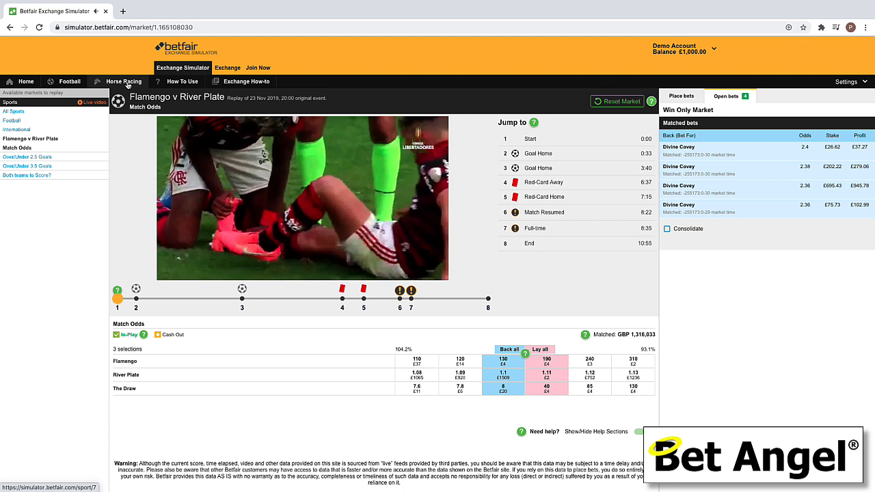
pyautogui.click(26, 82)
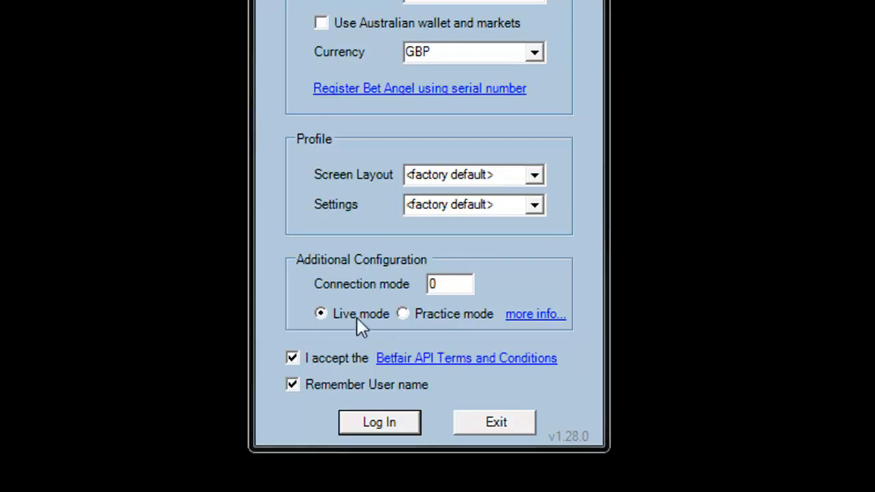
# - Switch to the Bet Angel login window and select Practice mode instead of Live mode
pyautogui.click(433, 319)
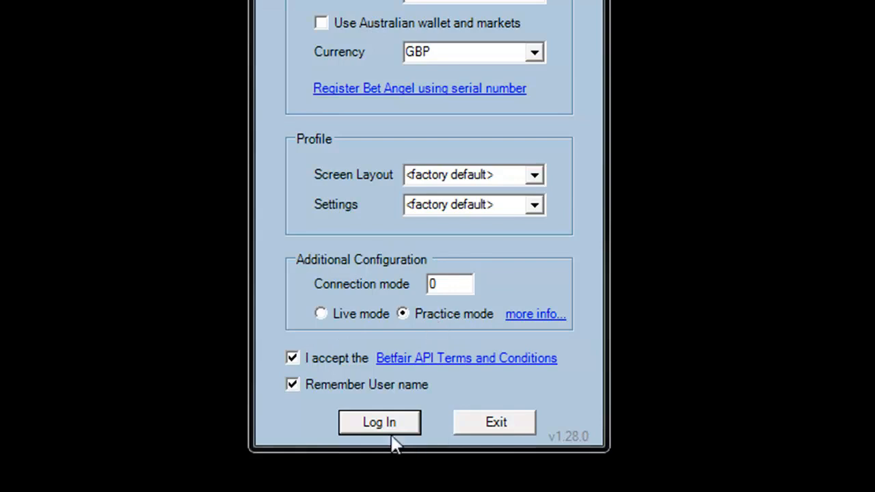